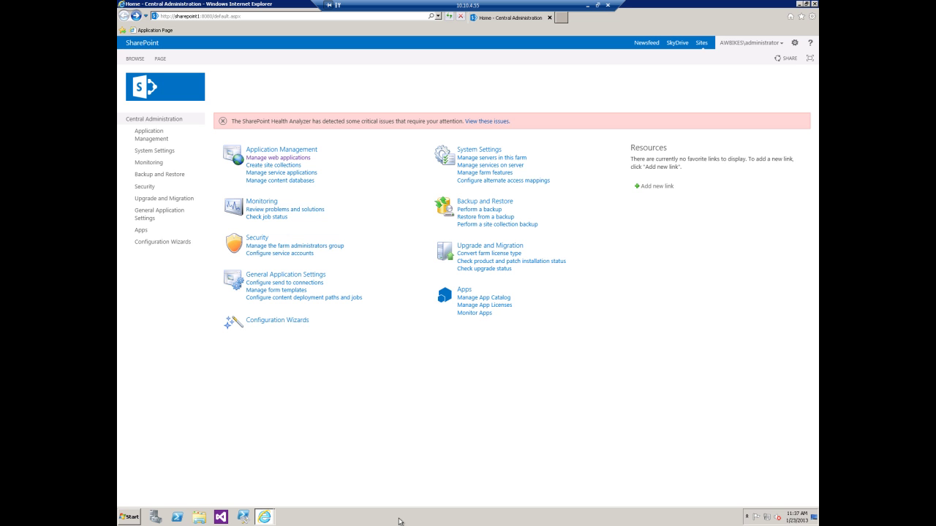
- Open Manage web applications from Application Management on the Central Administration home page
{"action": "left_click", "coordinate": [288, 160]}
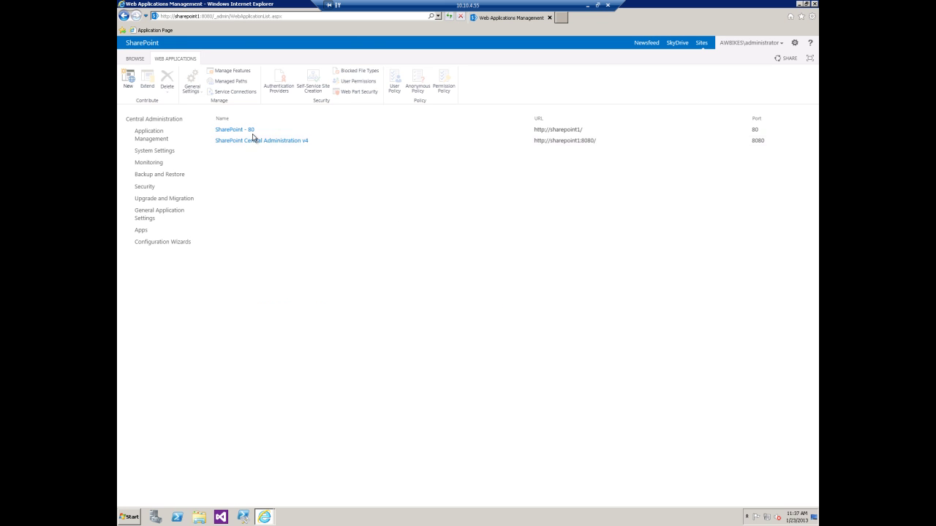
- Create a new web application named FBA on port 80 with host header fba
{"action": "left_click", "coordinate": [129, 80]}
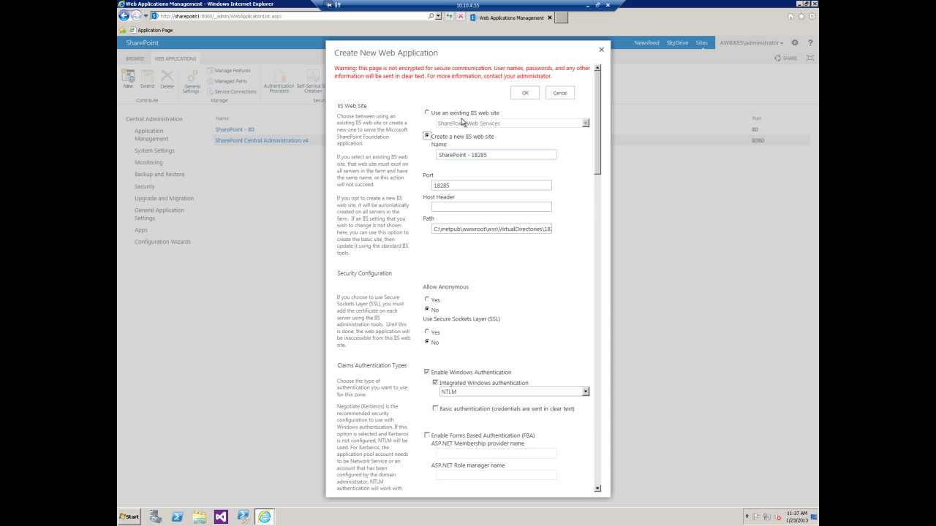
{"action": "left_click_drag", "start_coordinate": [492, 156], "coordinate": [402, 170]}
{"action": "type", "text": "FBA"}
{"action": "double_click", "coordinate": [454, 187]}
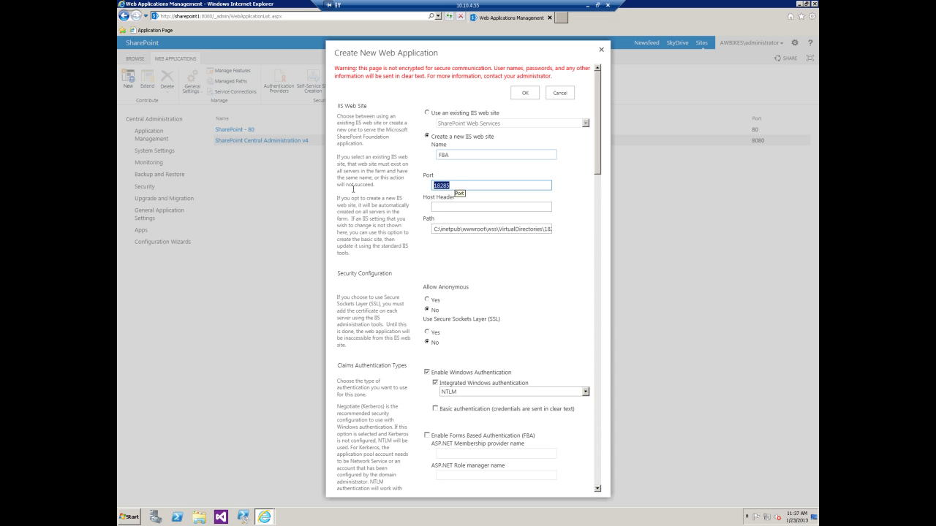
{"action": "type", "text": "80"}
{"action": "left_click", "coordinate": [479, 208]}
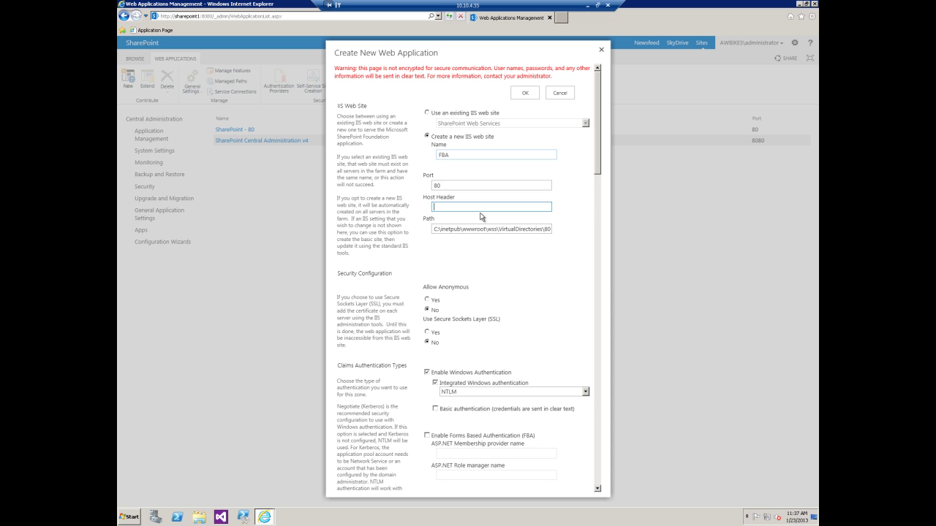
{"action": "type", "text": "fba"}
{"action": "left_click", "coordinate": [524, 230]}
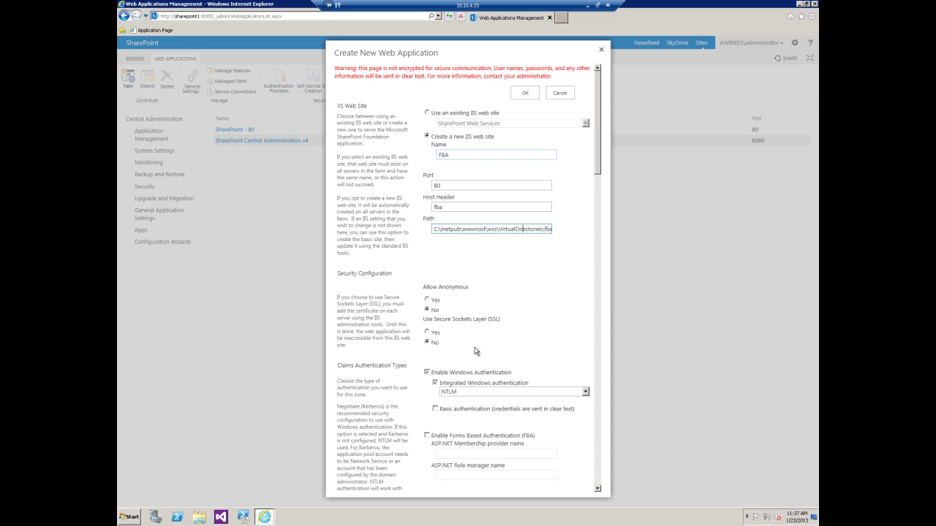
{"action": "left_click", "coordinate": [598, 489]}
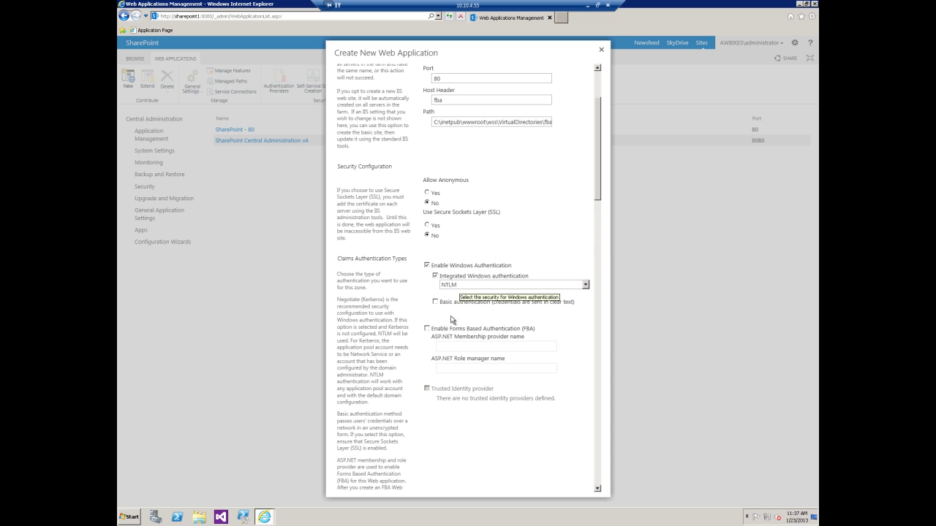
- Enable forms-based authentication with membership provider FBA and role manager FBARole
{"action": "left_click", "coordinate": [427, 329]}
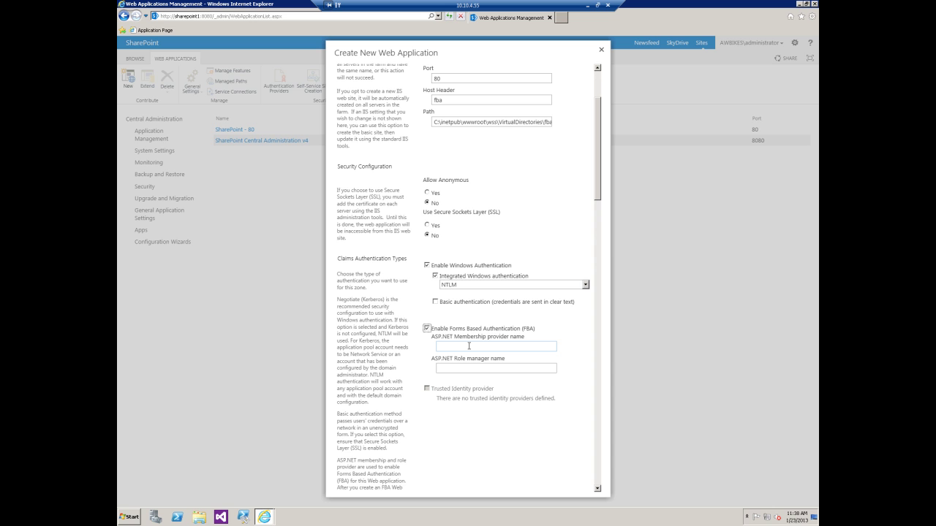
{"action": "key", "text": "Tab"}
{"action": "type", "text": "FBA"}
{"action": "key", "text": "Tab"}
{"action": "type", "text": "FBA"}
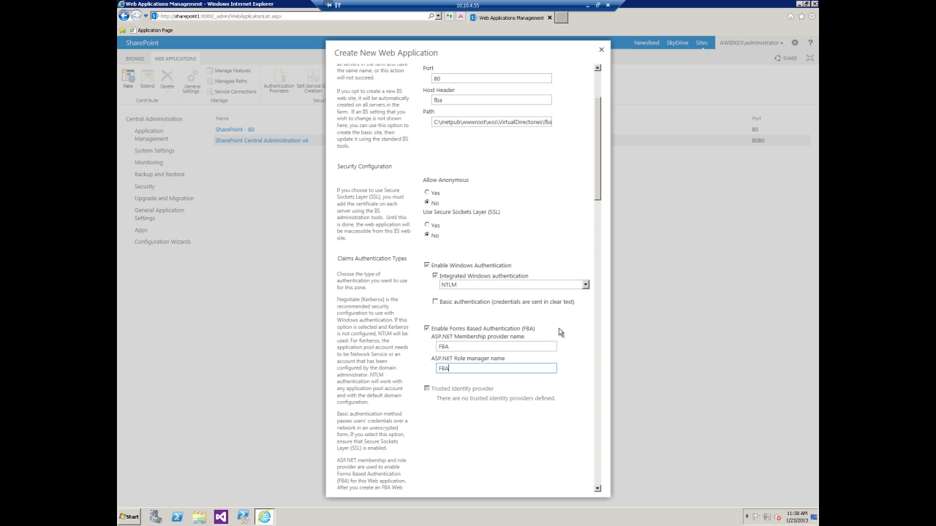
{"action": "type", "text": "Role"}
- Run the new application pool under the SVC_SPAppPool service account
{"action": "left_click_drag", "start_coordinate": [596, 179], "coordinate": [604, 262]}
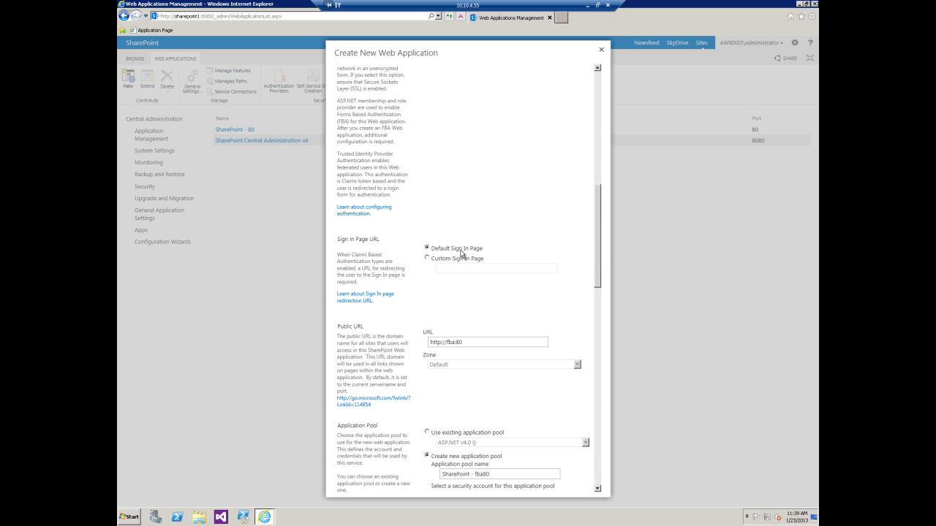
{"action": "left_click_drag", "start_coordinate": [599, 261], "coordinate": [599, 296]}
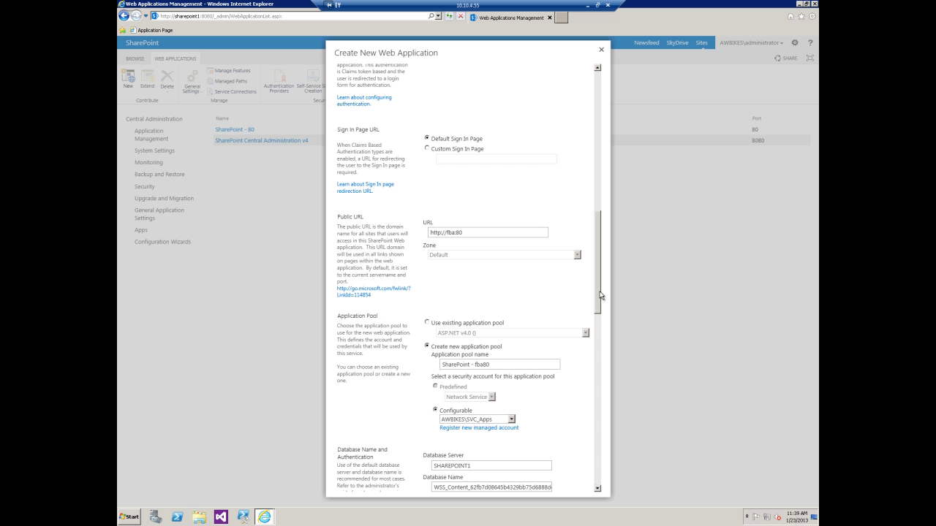
{"action": "left_click_drag", "start_coordinate": [599, 295], "coordinate": [598, 314]}
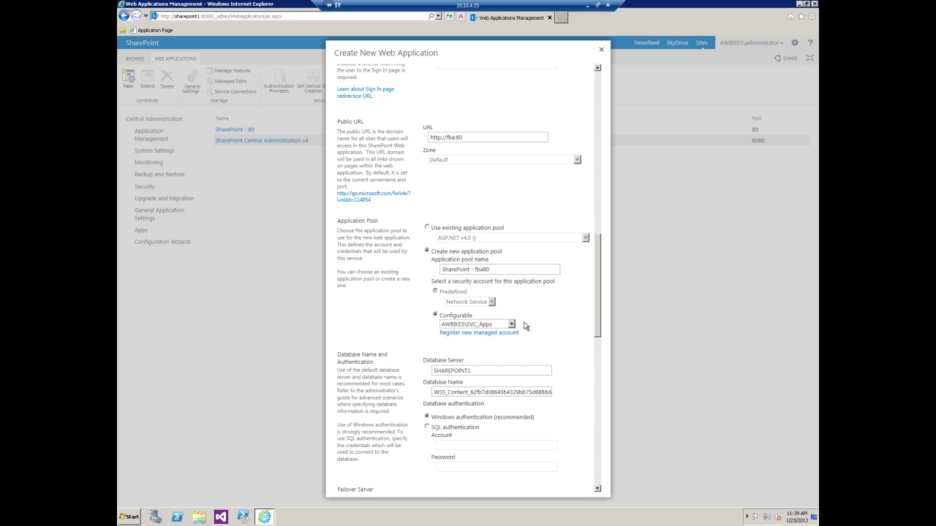
{"action": "left_click", "coordinate": [511, 326]}
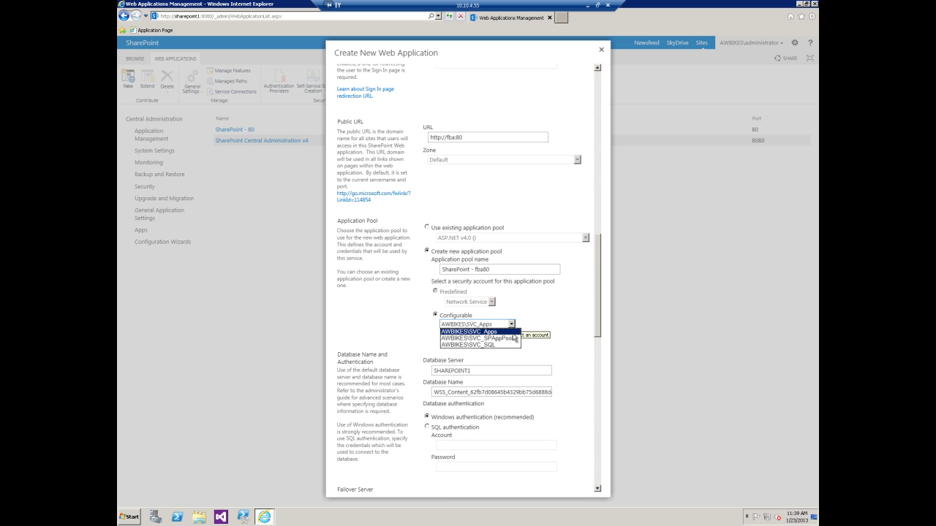
{"action": "left_click", "coordinate": [513, 338]}
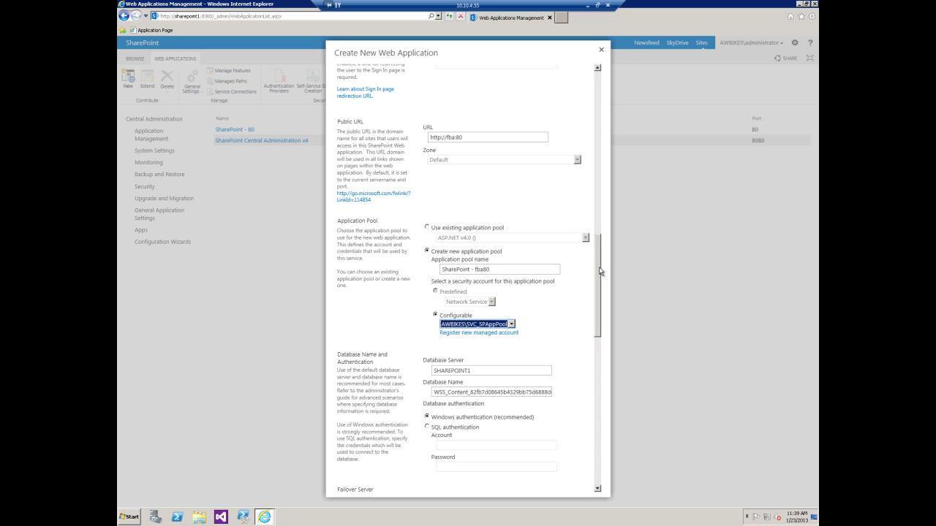
- Rename the content database to WSS_Content_FBA
{"action": "left_click_drag", "start_coordinate": [599, 272], "coordinate": [602, 299]}
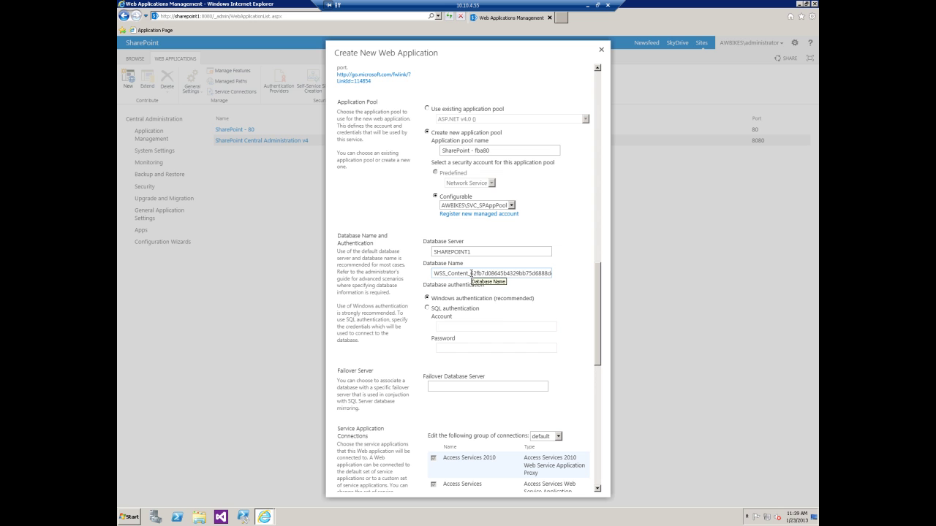
{"action": "left_click_drag", "start_coordinate": [470, 273], "coordinate": [634, 286]}
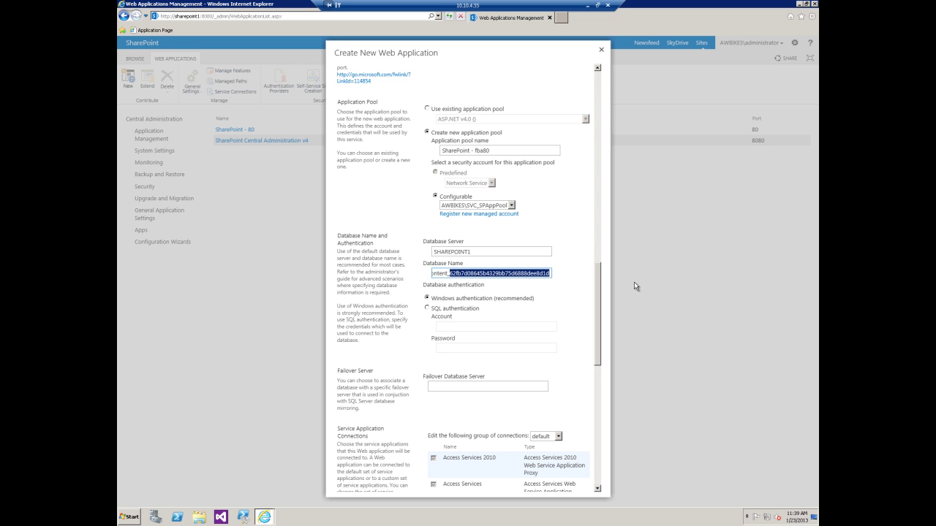
{"action": "type", "text": "FBA"}
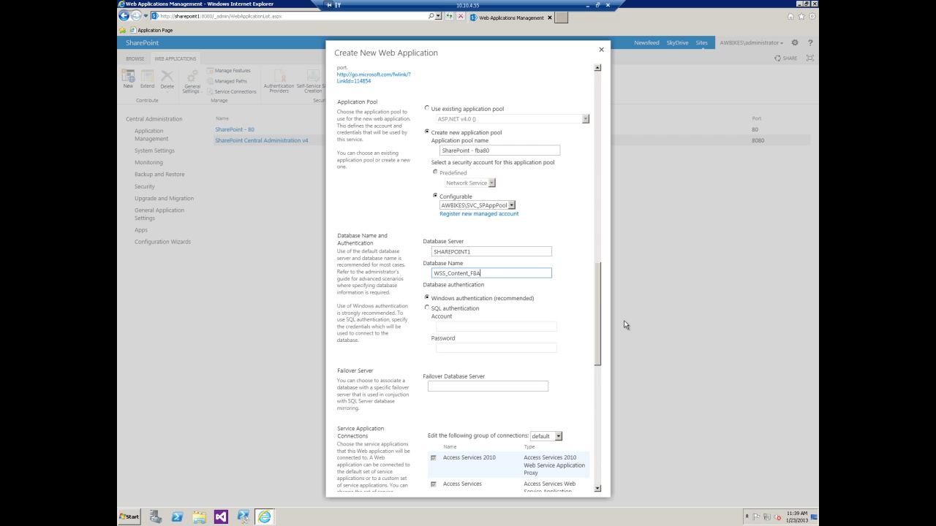
{"action": "left_click_drag", "start_coordinate": [598, 321], "coordinate": [613, 458]}
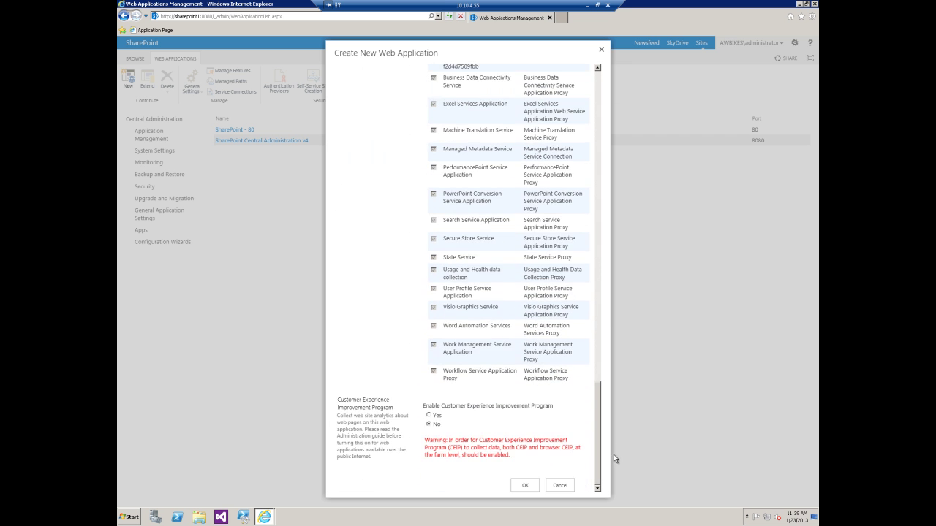
- Select Yes for the Customer Experience Improvement Program and confirm creating the FBA web application
{"action": "left_click", "coordinate": [430, 415]}
{"action": "left_click", "coordinate": [528, 488]}
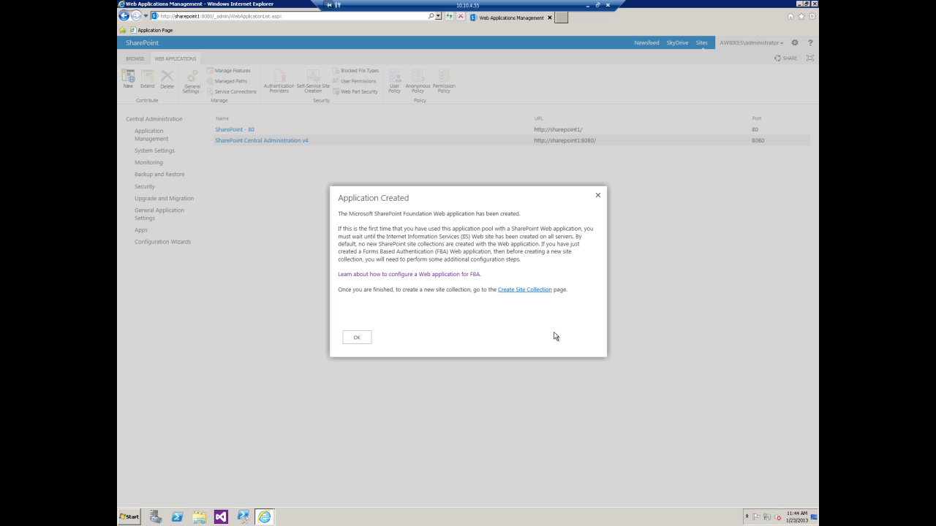
- Start a new Team Site collection titled Home
{"action": "left_click", "coordinate": [513, 293]}
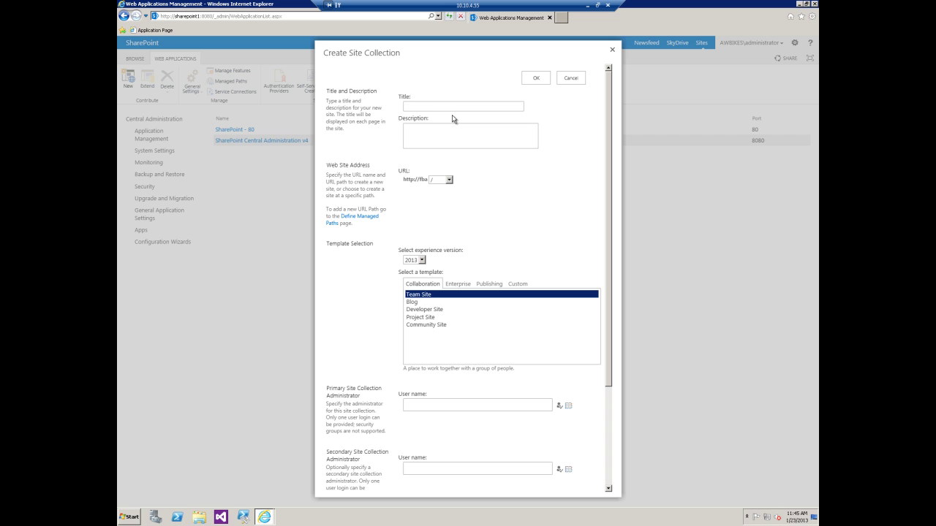
{"action": "left_click", "coordinate": [438, 106]}
{"action": "type", "text": "Home"}
{"action": "key", "text": "Tab"}
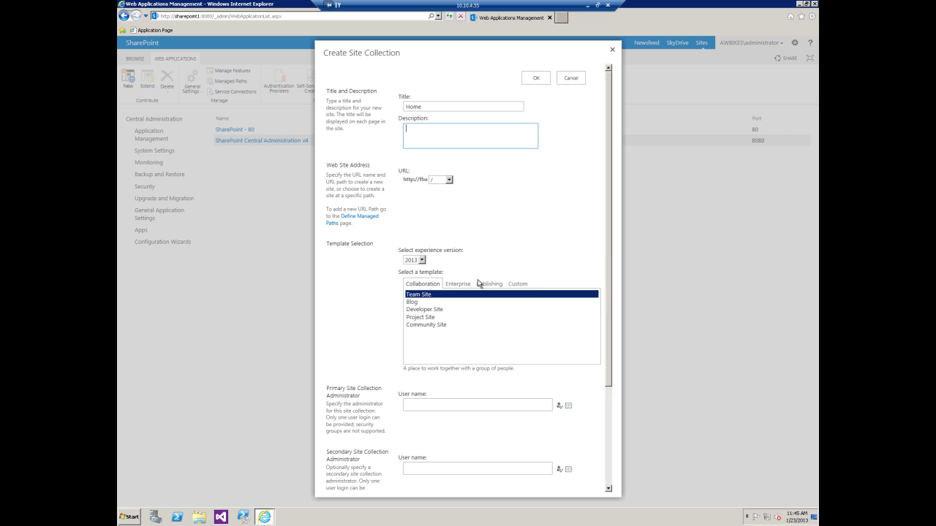
{"action": "left_click_drag", "start_coordinate": [608, 251], "coordinate": [610, 275]}
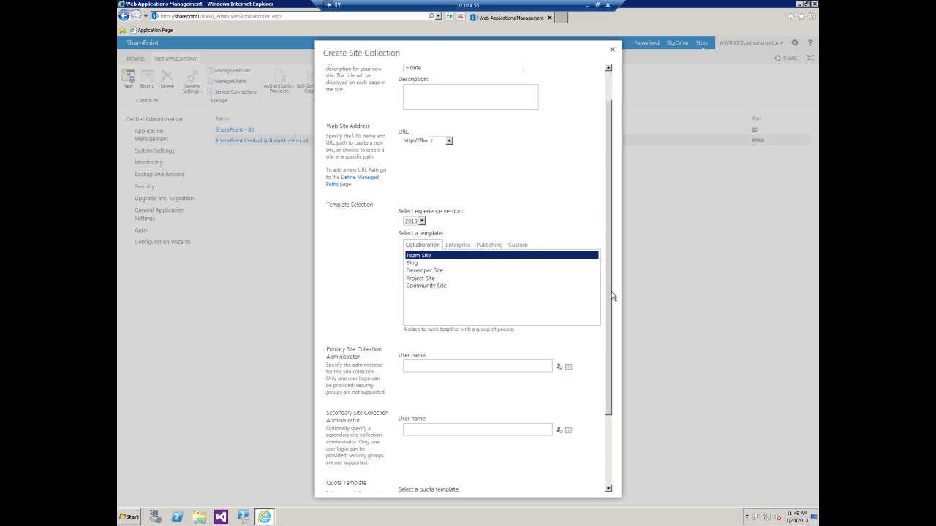
{"action": "scroll", "coordinate": [609, 294], "scroll_direction": "down", "scroll_amount": 2}
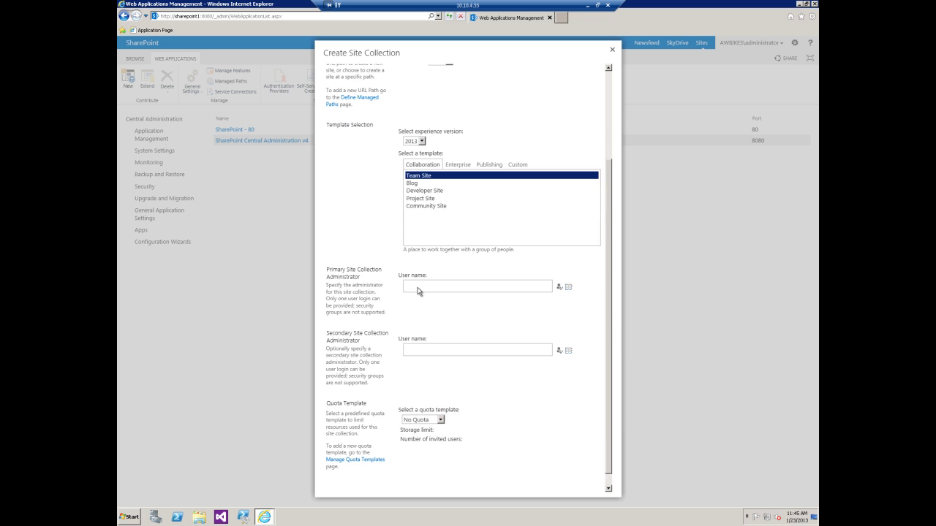
- Make administrator the verified primary site collection administrator and create the site collection
{"action": "left_click", "coordinate": [419, 286]}
{"action": "scroll", "coordinate": [418, 287], "scroll_direction": "down", "scroll_amount": 1}
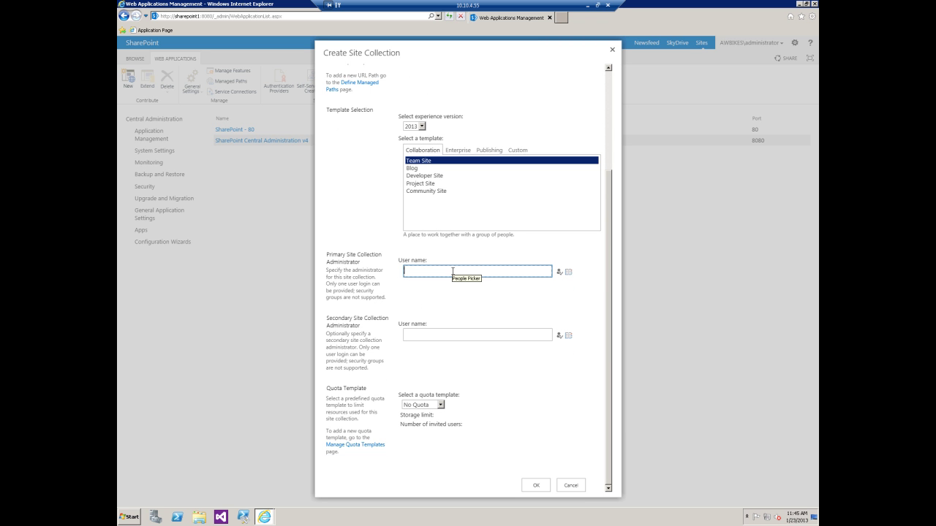
{"action": "type", "text": "administrator"}
{"action": "left_click", "coordinate": [559, 271]}
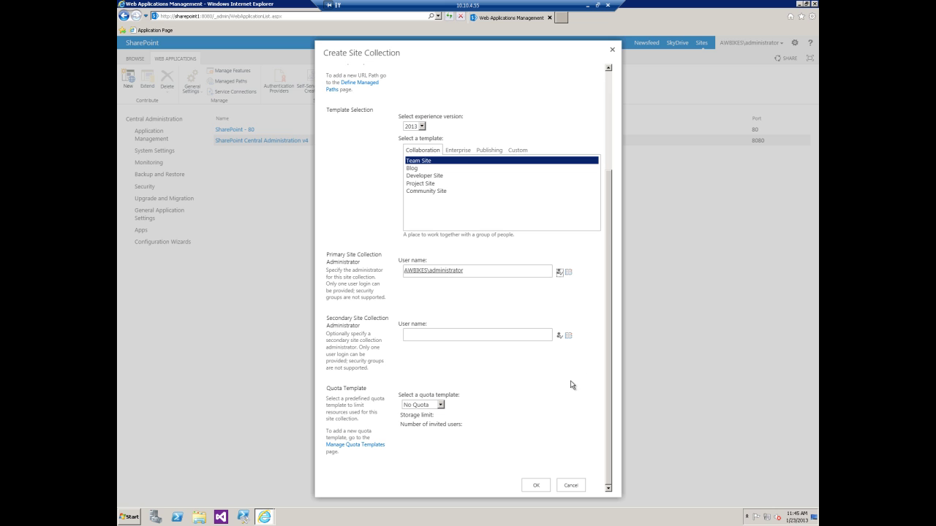
{"action": "left_click", "coordinate": [539, 485]}
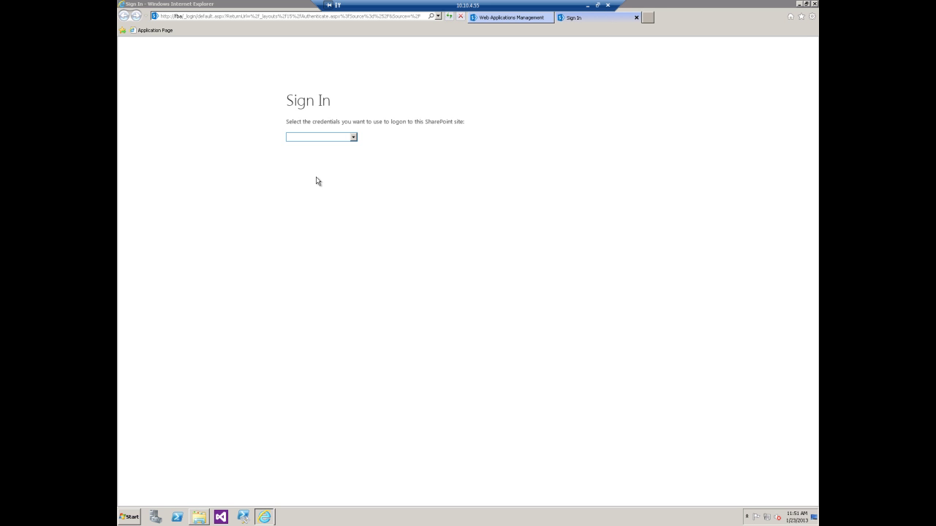
{"action": "left_click", "coordinate": [353, 137]}
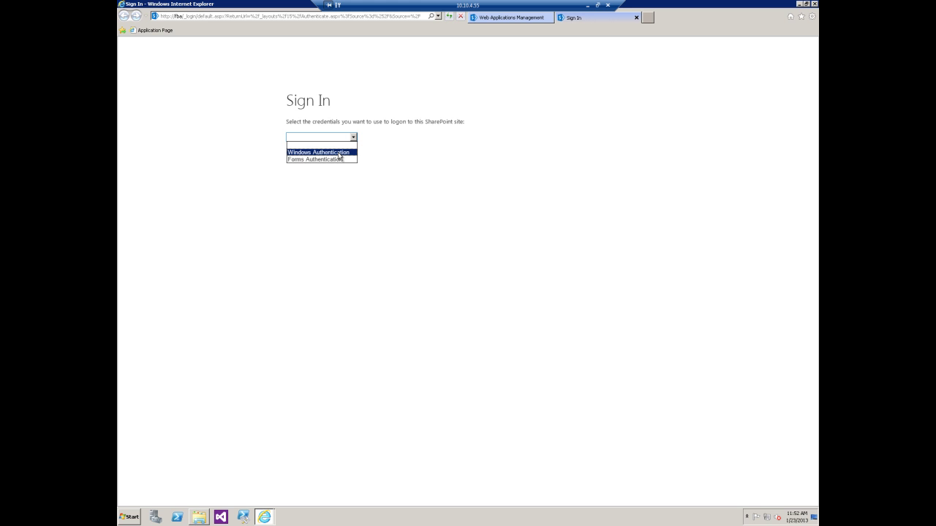
{"action": "left_click", "coordinate": [340, 154]}
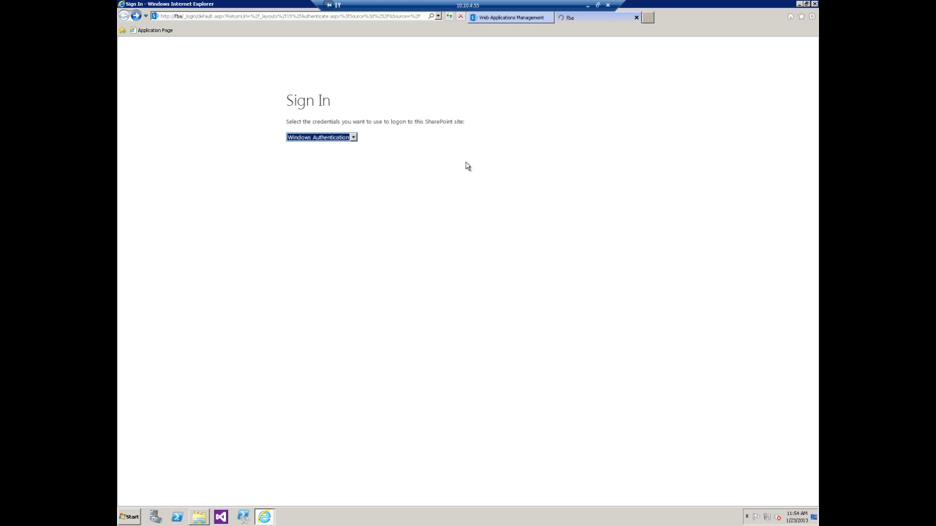